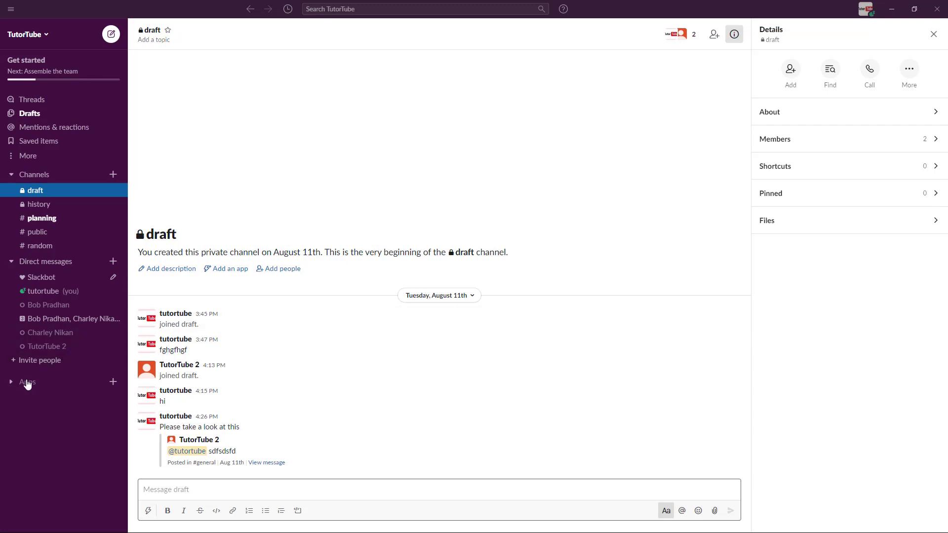
From the workspace's Apps list, add Microsoft OneDrive, bringing up its app page in the browser
click(113, 382)
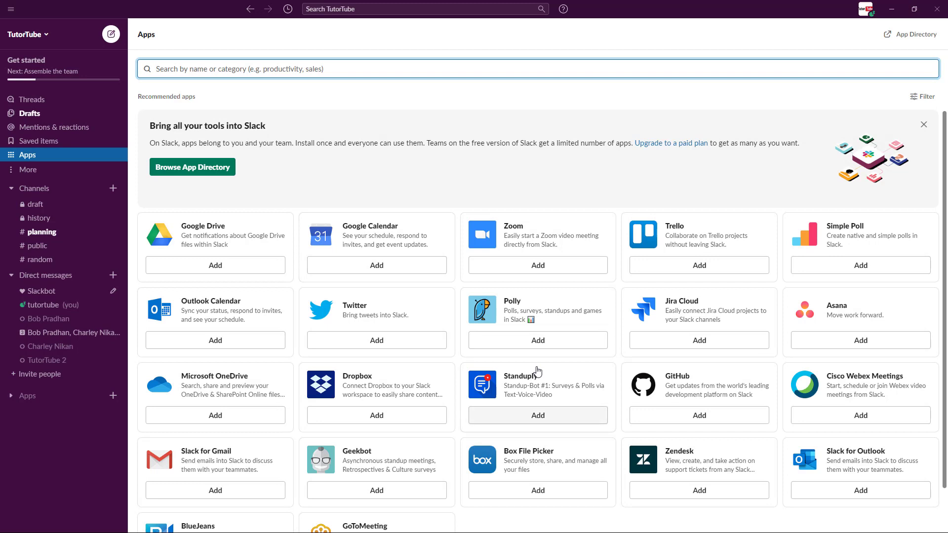
scroll(630, 284, down, 2)
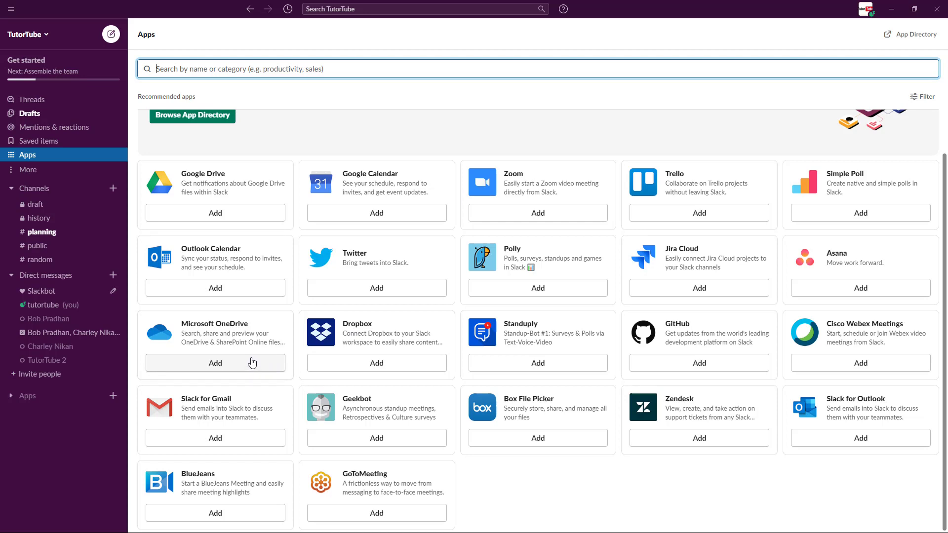
click(241, 372)
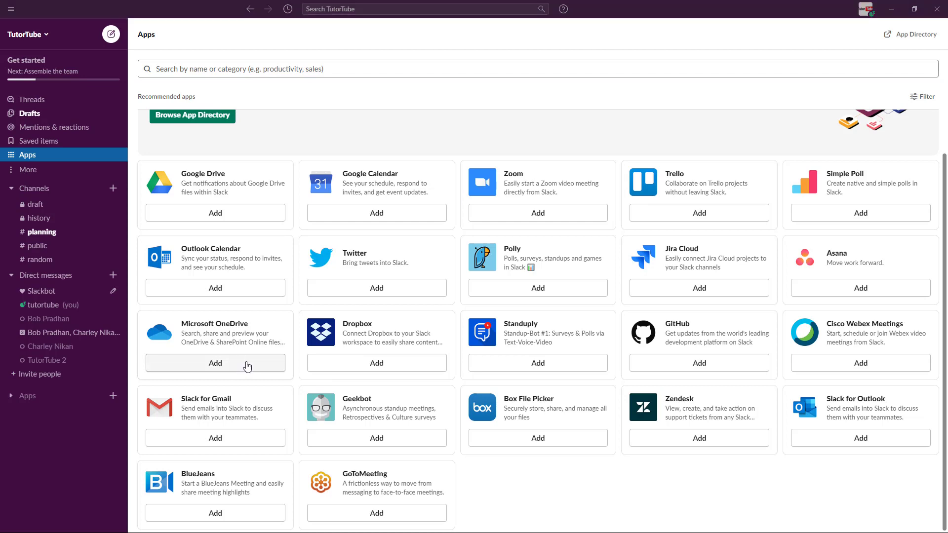
click(686, 74)
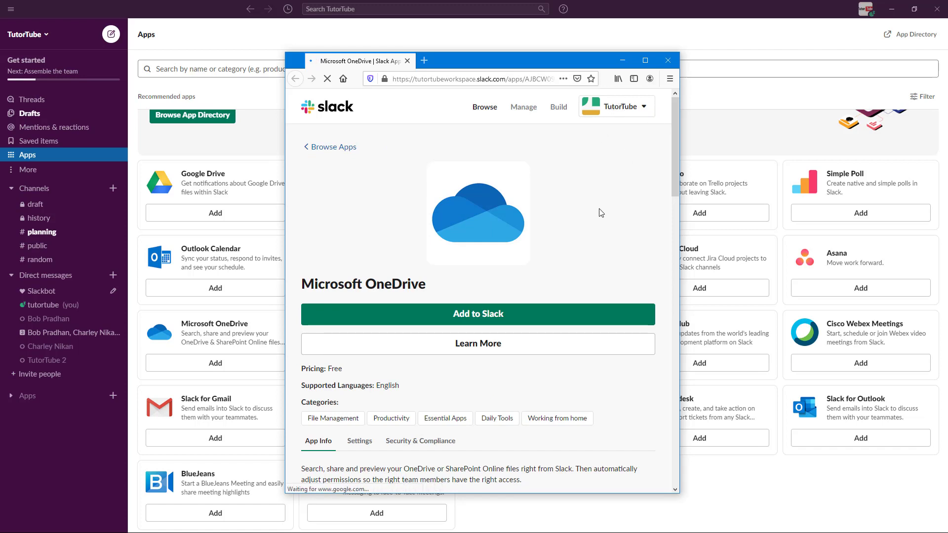
Choose Add to Slack on the OneDrive app page to reach the TutorTube permission request
scroll(601, 213, down, 2)
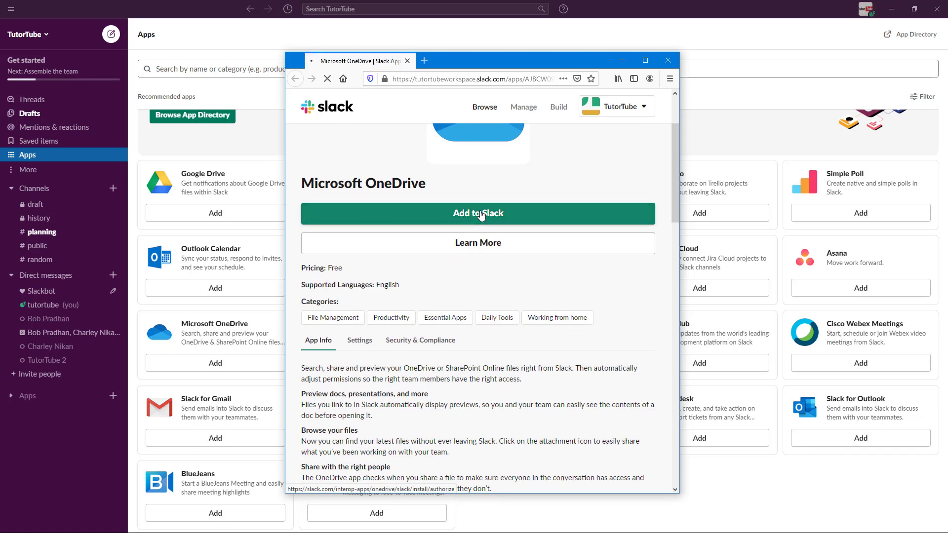
click(481, 214)
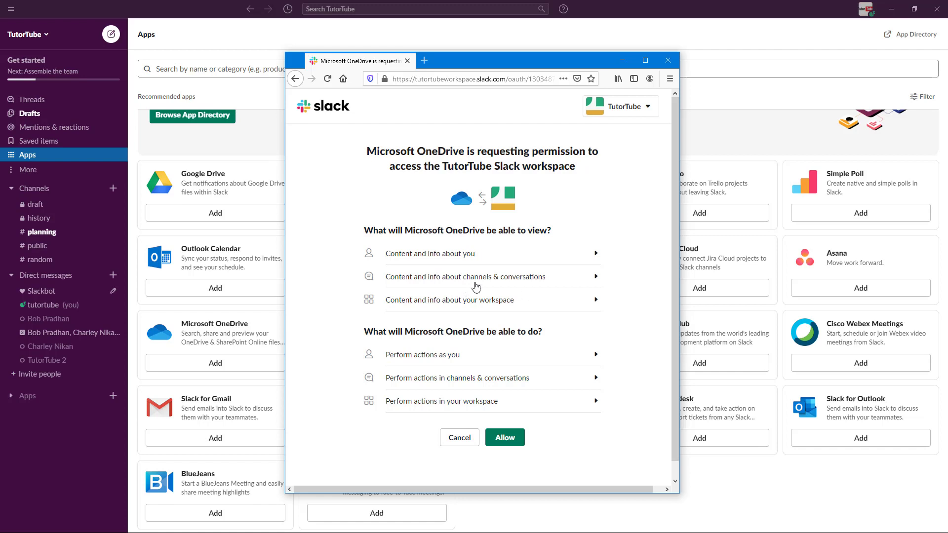
Allow OneDrive's workspace permissions and enter the Outlook account email on Microsoft sign-in
click(512, 449)
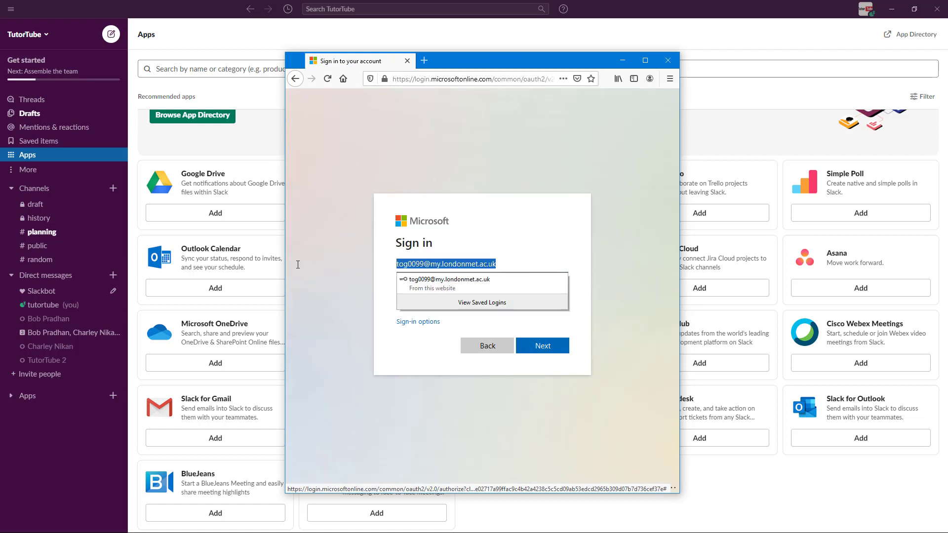
key(BackSpace)
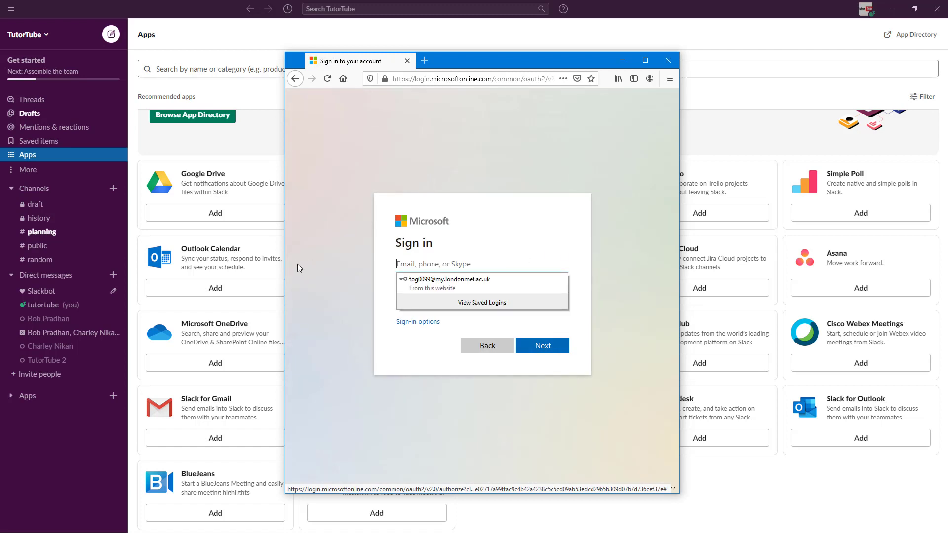
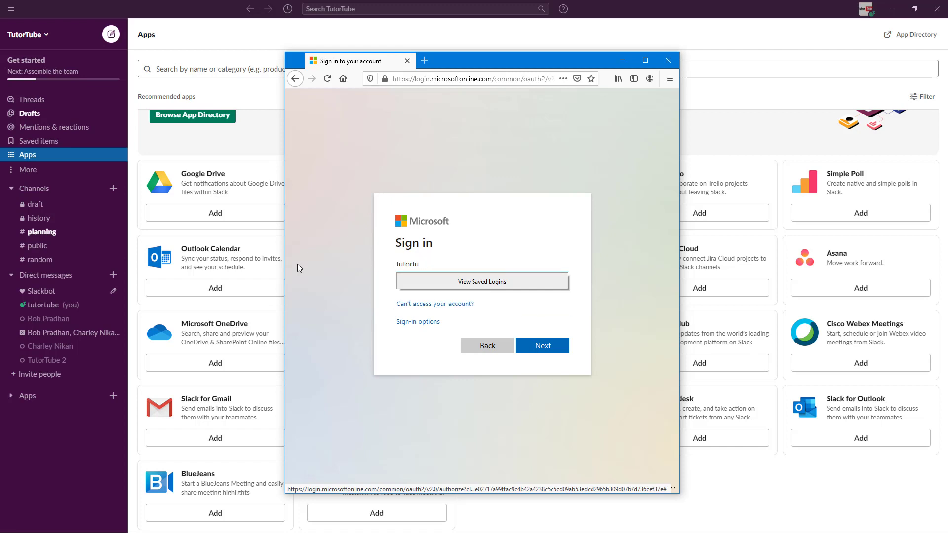
key(Return)
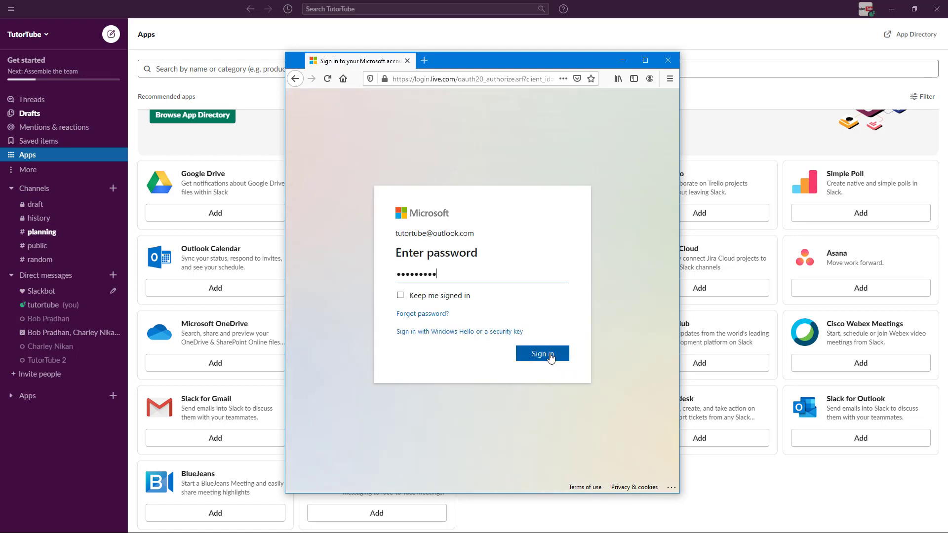
Sign in with the account password, grant OneDrive for Slack access, and return to the Slack app
click(551, 358)
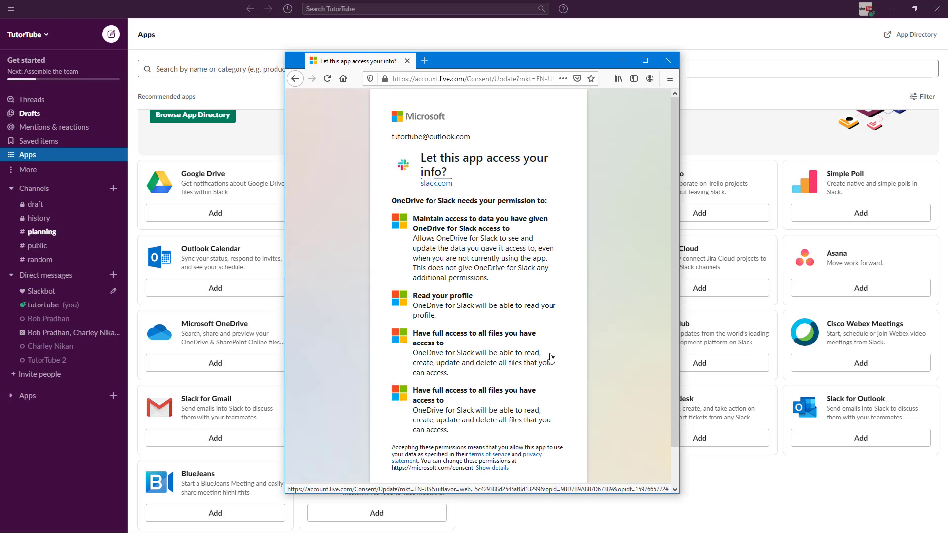
scroll(552, 354, down, 2)
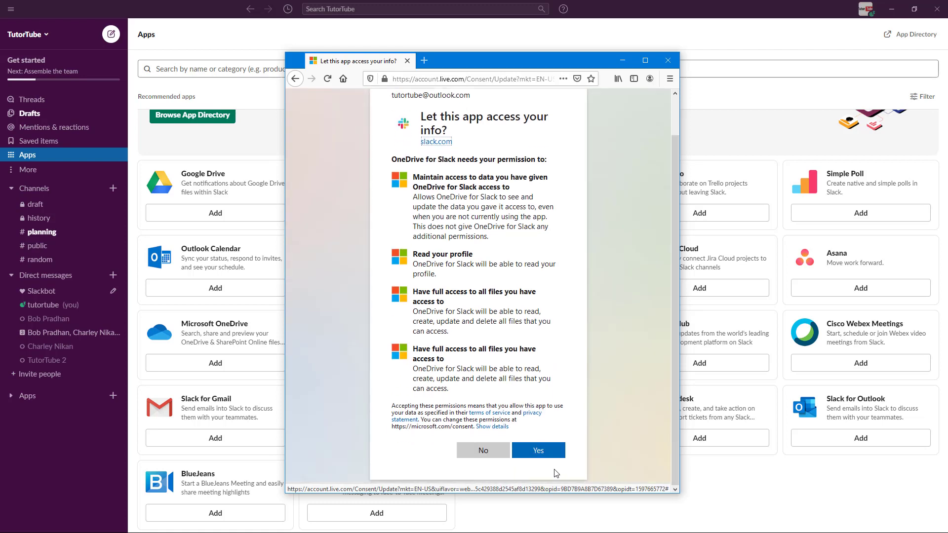
click(547, 455)
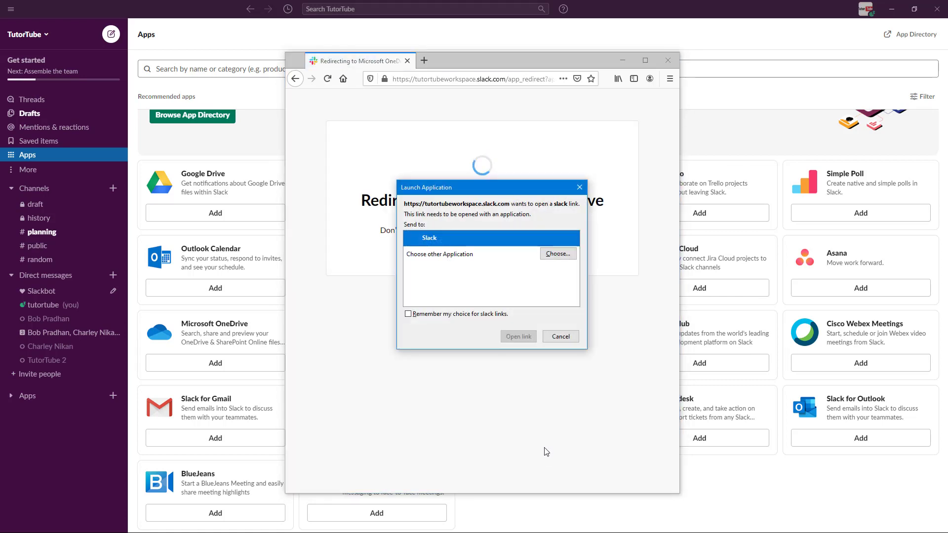
click(519, 336)
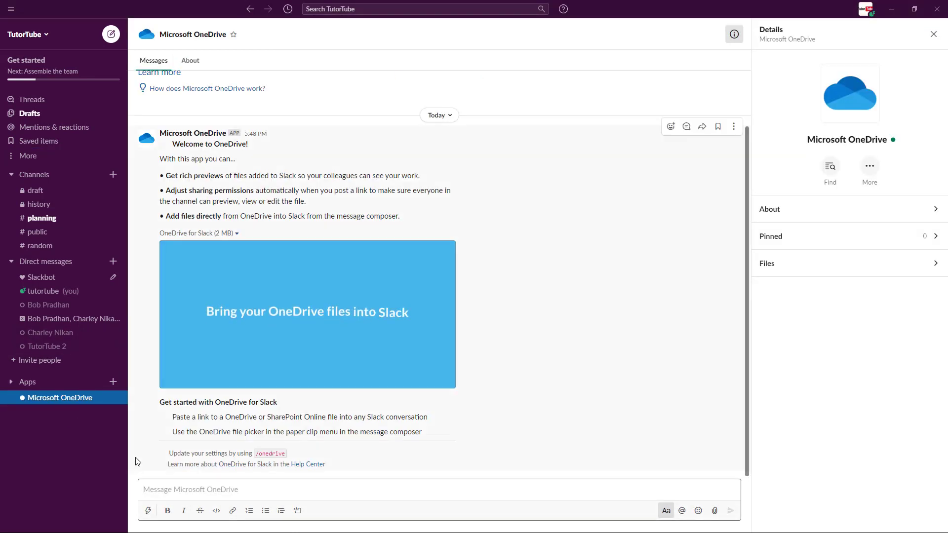
Pick Microsoft OneDrive's Create a document shortcut from the composer's Shortcuts list
click(147, 511)
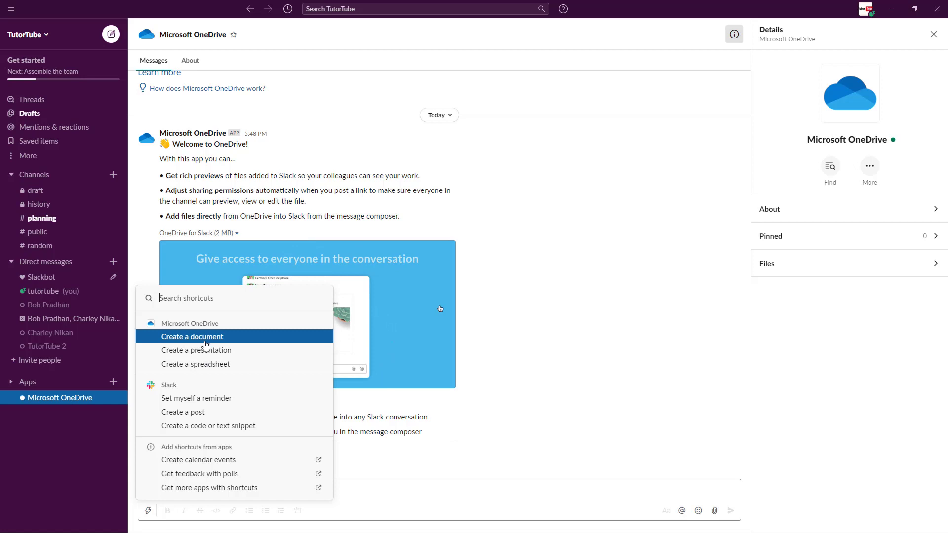
key(Escape)
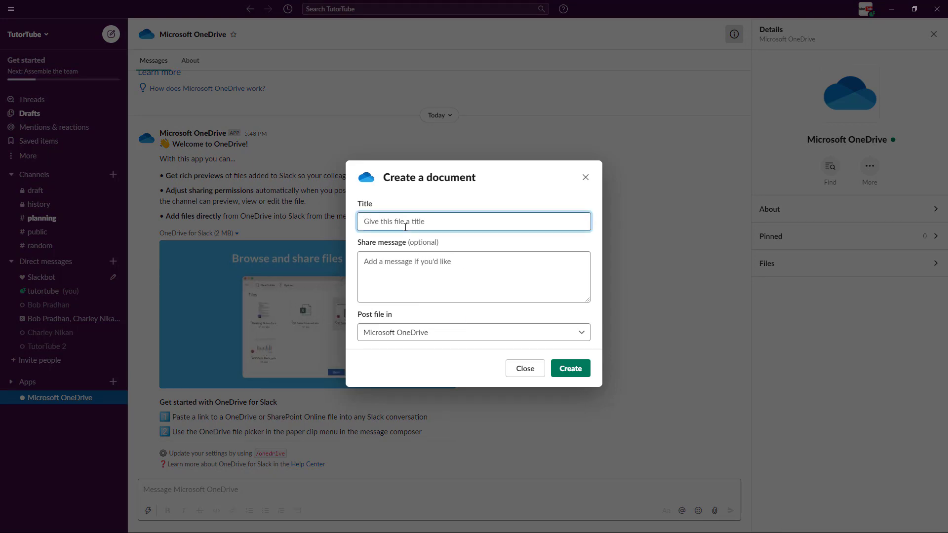
Create a OneDrive document titled 'tjfljhfljf' with share message 'fgfghgffgfg' and post it
text(tjfljhfljf)
click(576, 264)
text(fgfghgffgfg)
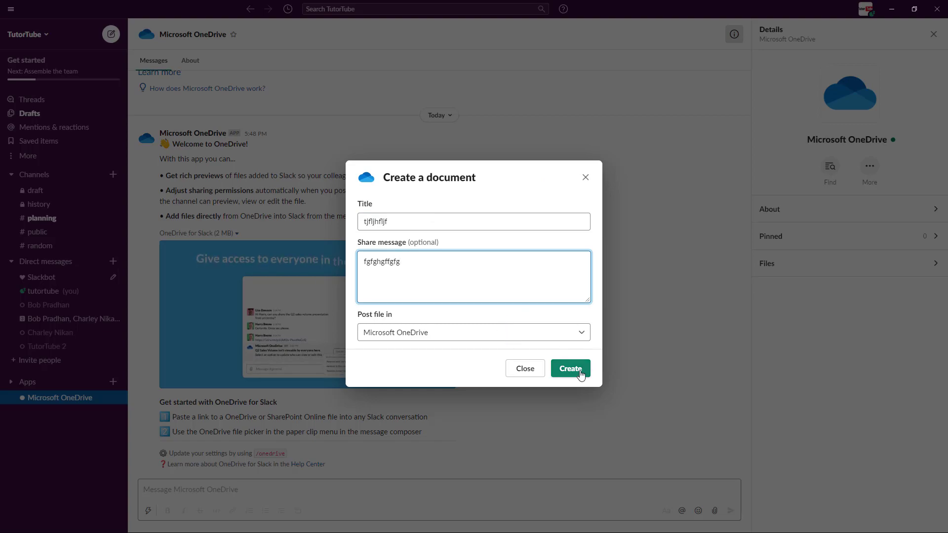
click(573, 369)
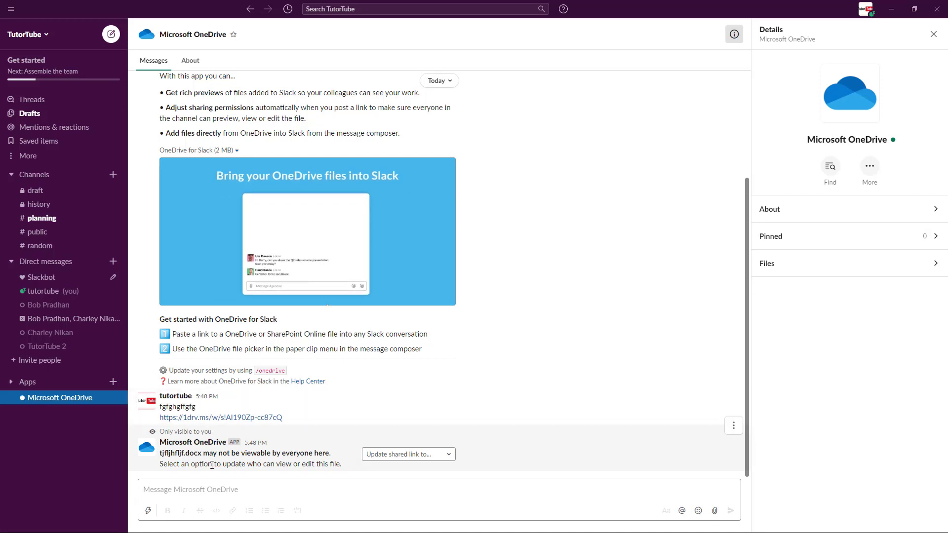
click(149, 512)
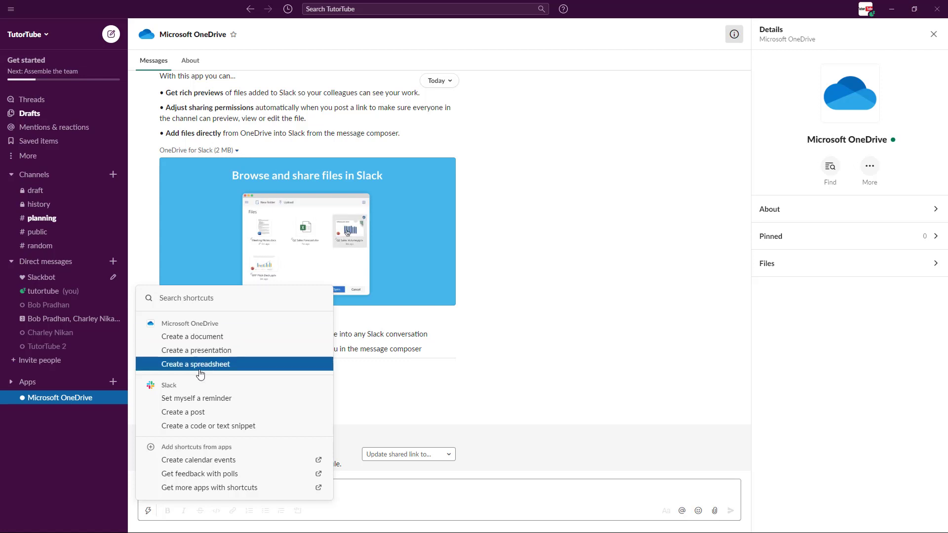
text(onedrive)
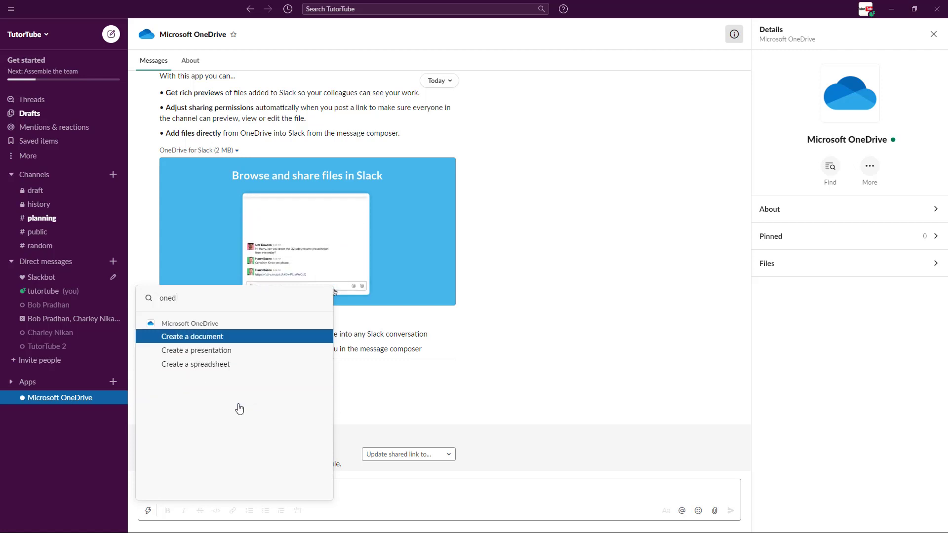
key(Down)
key(Down)
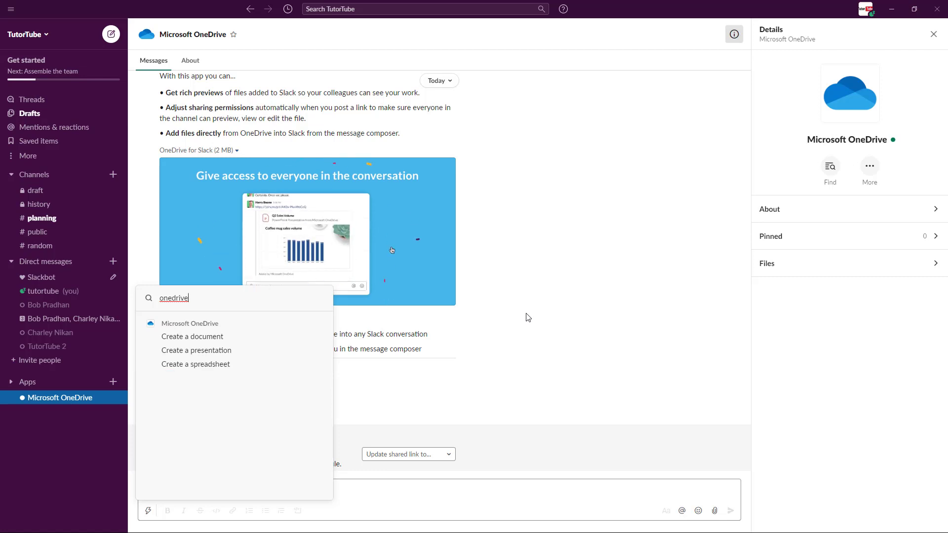
key(Escape)
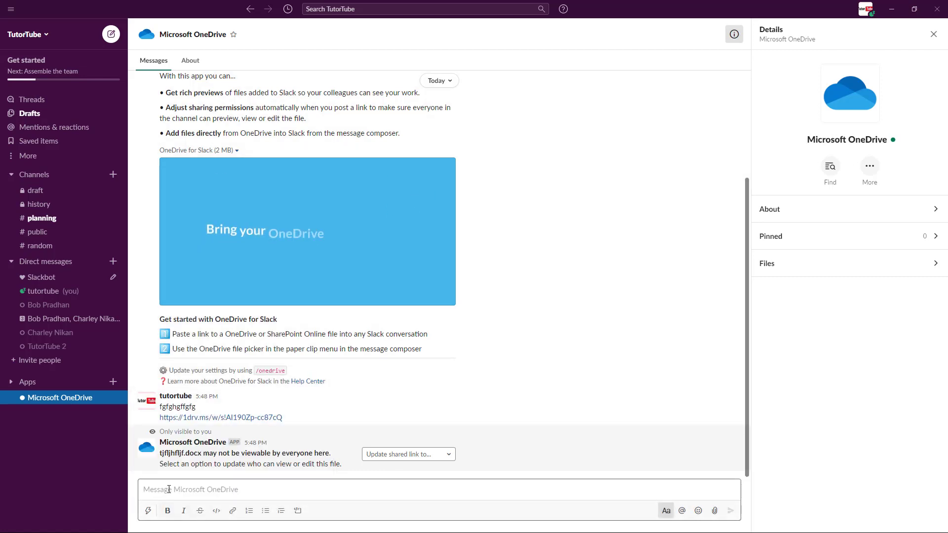